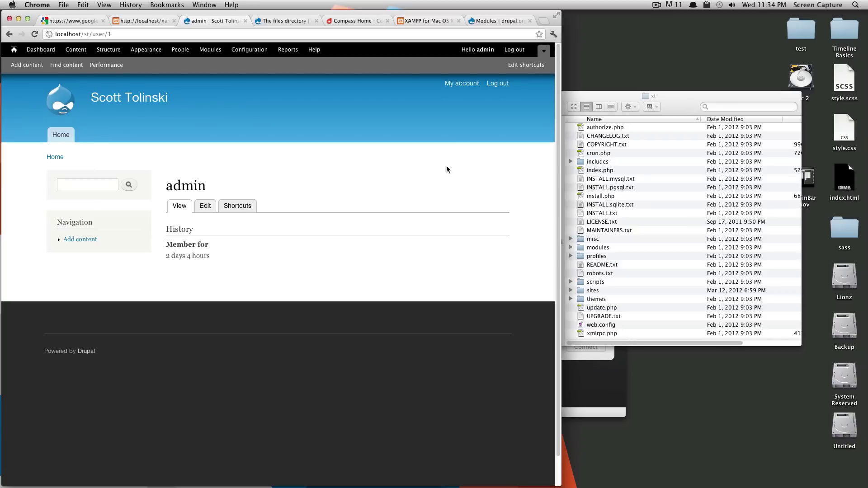
Step: Open drupal.org's Themes listing under Download & Extend, showing 965 themes with Zen first
{"action": "left_click", "coordinate": [500, 21]}
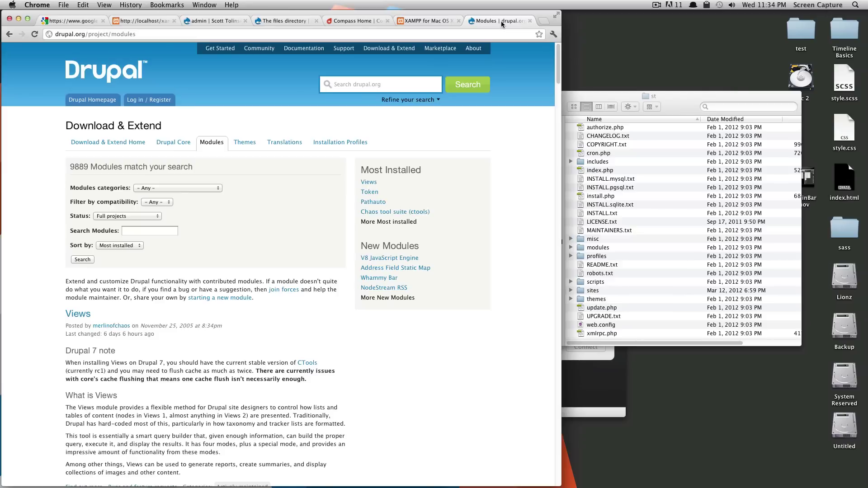
{"action": "left_click", "coordinate": [246, 144]}
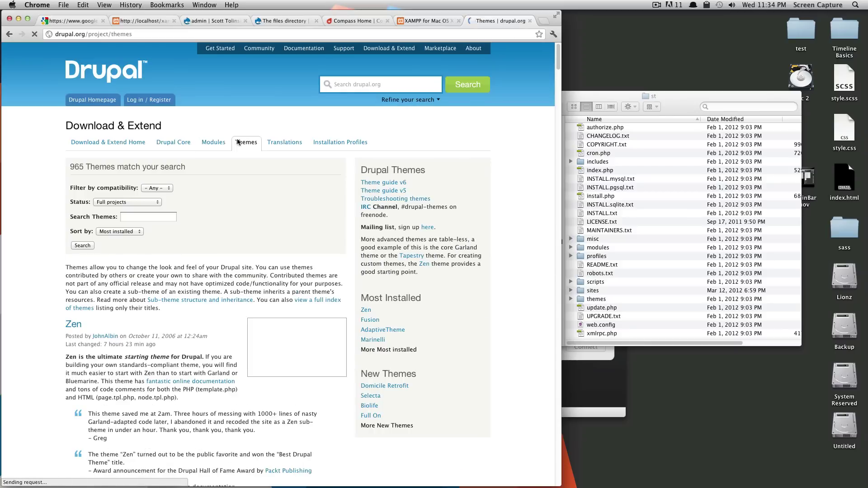
{"action": "left_click", "coordinate": [90, 74]}
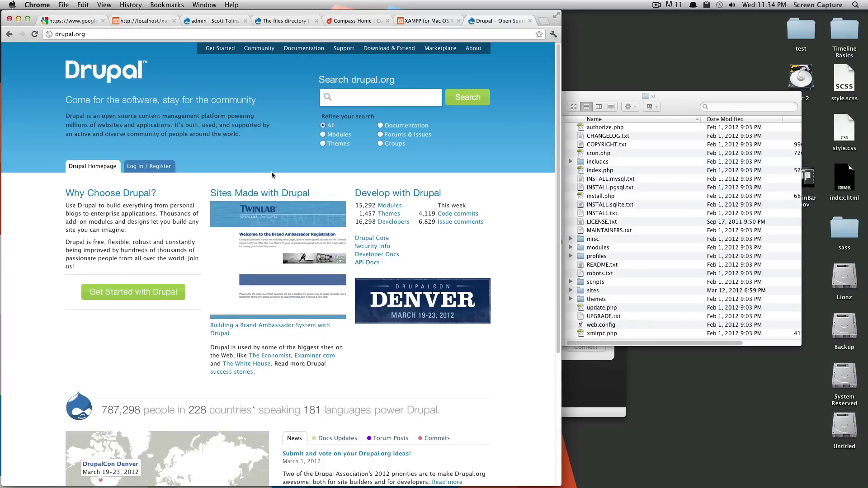
{"action": "left_click", "coordinate": [388, 214]}
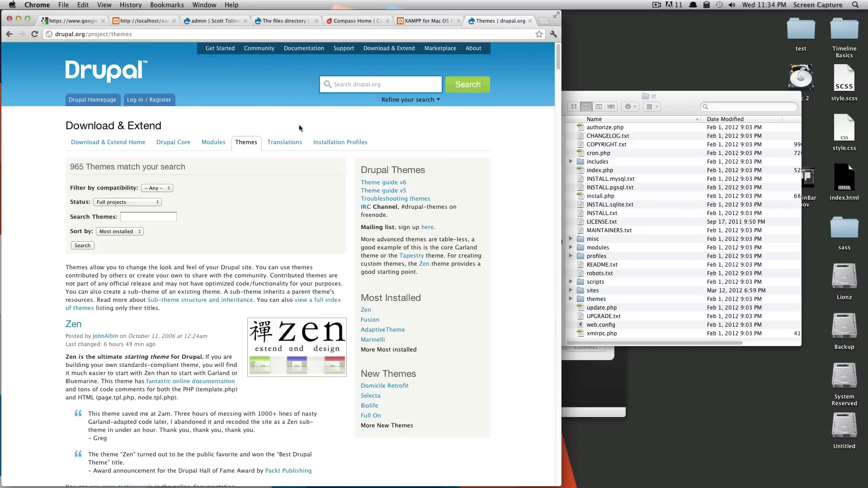
Step: Scroll the Themes listing past Zen, Fusion and AdaptiveTheme to the Omega entry
{"action": "scroll", "coordinate": [229, 224], "scroll_direction": "down", "scroll_amount": 5}
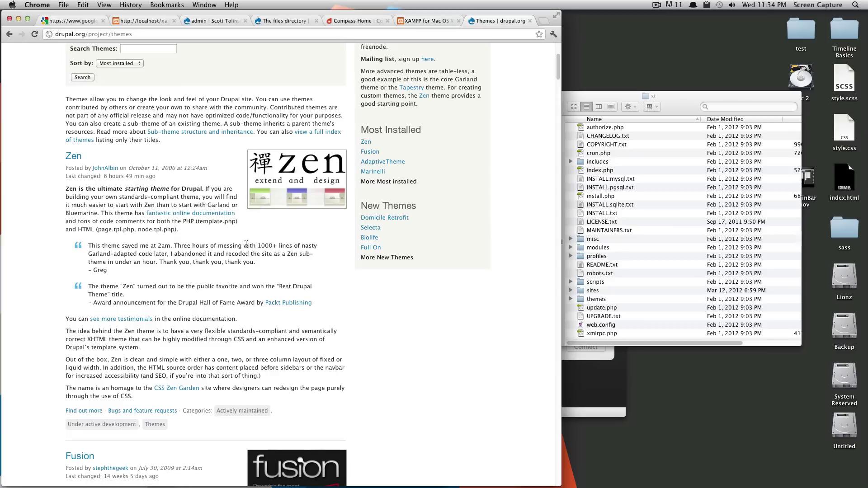
{"action": "scroll", "coordinate": [264, 271], "scroll_direction": "down", "scroll_amount": 5}
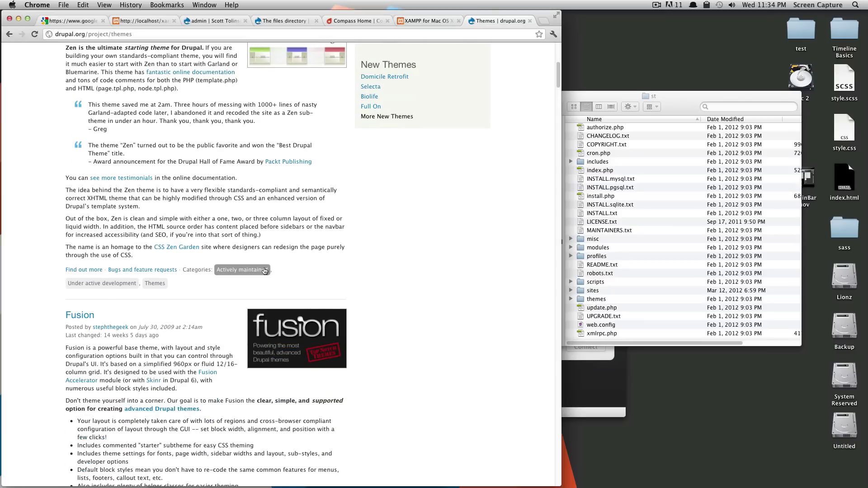
{"action": "scroll", "coordinate": [264, 271], "scroll_direction": "down", "scroll_amount": 14}
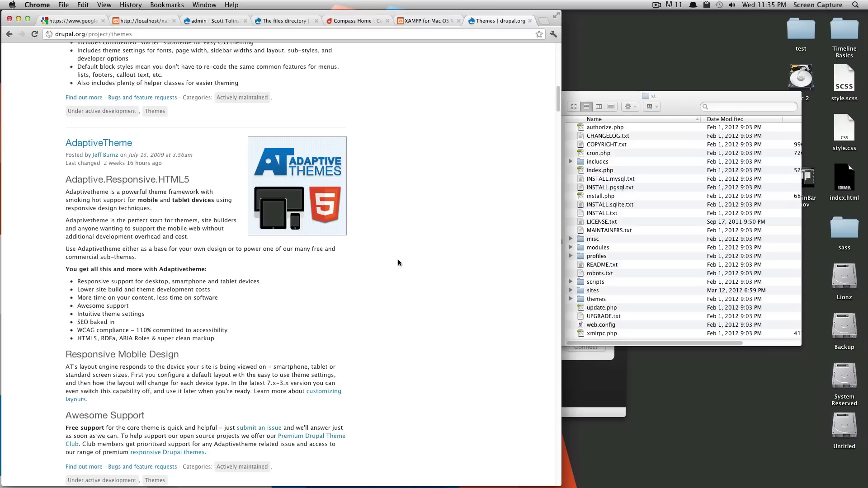
{"action": "scroll", "coordinate": [398, 262], "scroll_direction": "down", "scroll_amount": 5}
{"action": "scroll", "coordinate": [399, 267], "scroll_direction": "down", "scroll_amount": 7}
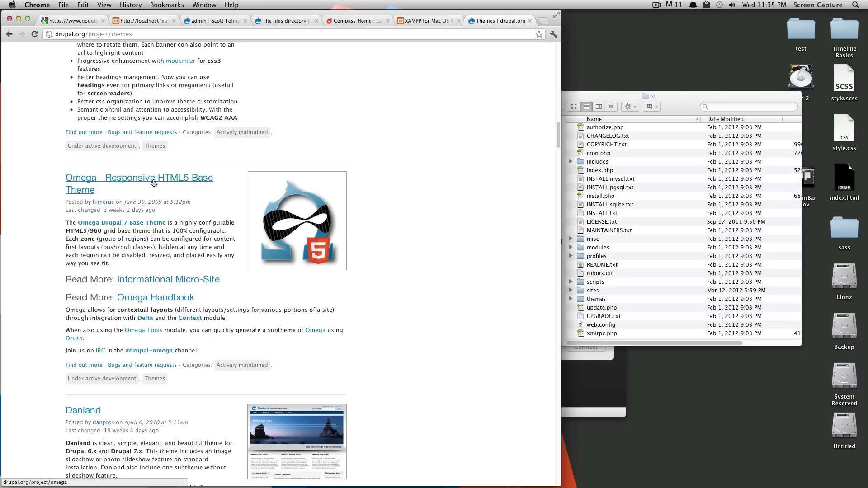
Step: Open the Omega project page and read down to its 7.x-3.1 and 6.x-1.0 downloads
{"action": "left_click", "coordinate": [153, 182]}
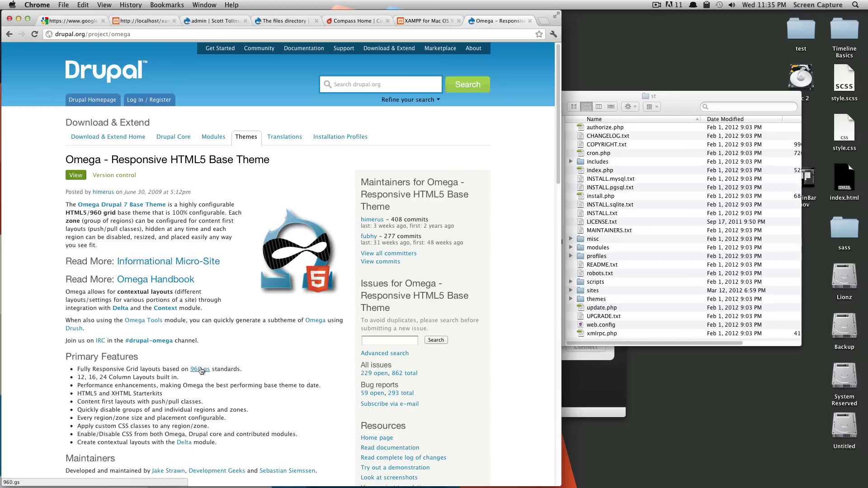
{"action": "left_click_drag", "start_coordinate": [75, 379], "coordinate": [120, 379]}
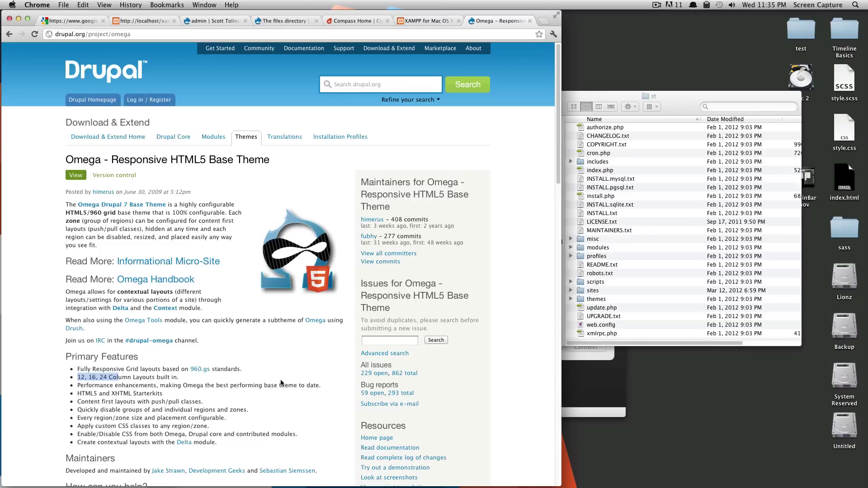
{"action": "scroll", "coordinate": [278, 383], "scroll_direction": "down", "scroll_amount": 5}
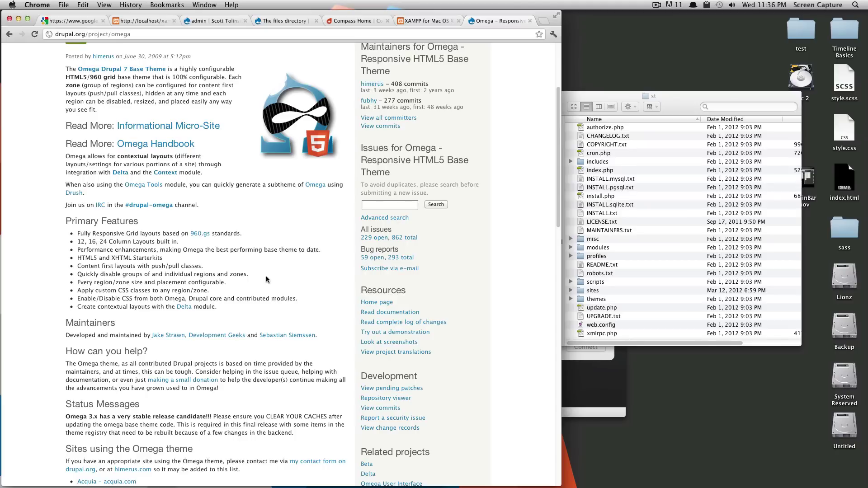
{"action": "scroll", "coordinate": [266, 279], "scroll_direction": "down", "scroll_amount": 5}
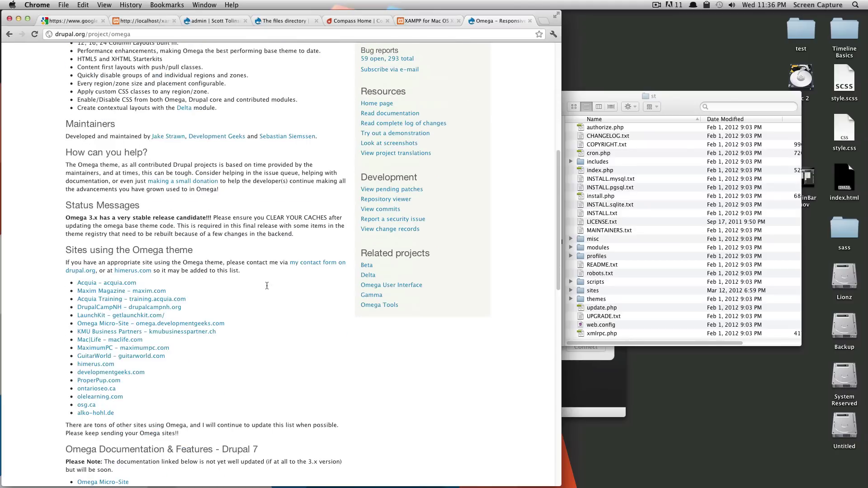
{"action": "scroll", "coordinate": [267, 285], "scroll_direction": "down", "scroll_amount": 9}
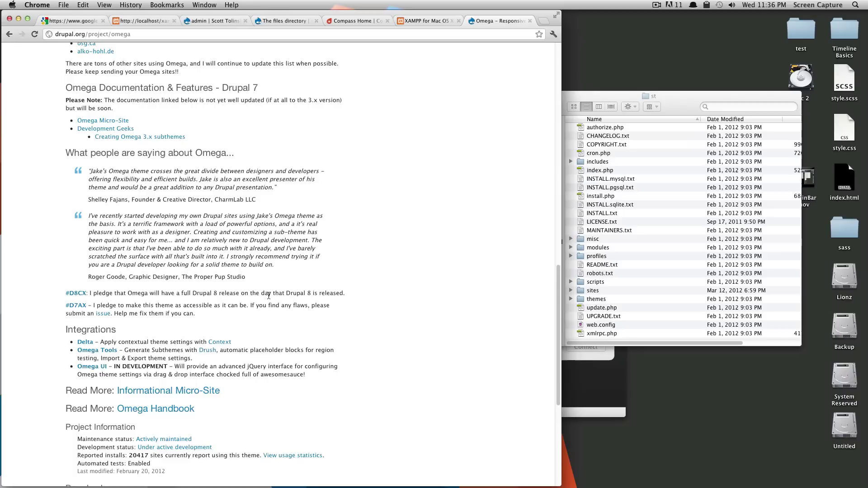
{"action": "scroll", "coordinate": [268, 296], "scroll_direction": "down", "scroll_amount": 2}
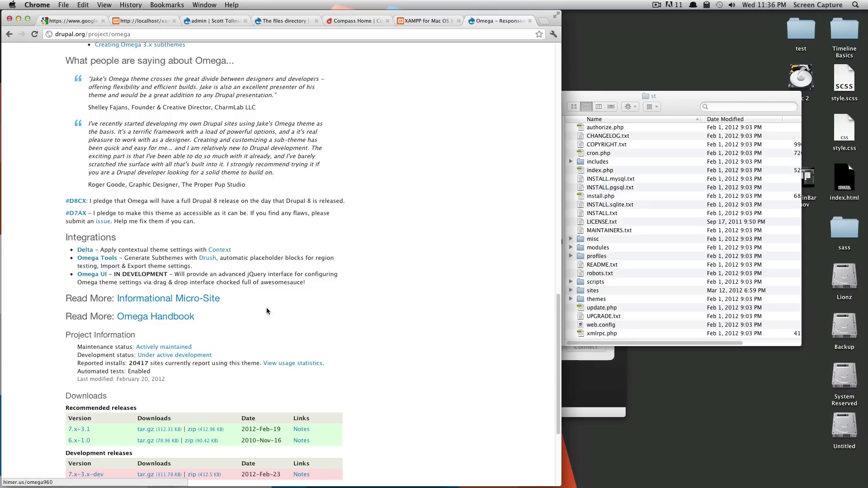
Step: Open Omega's Informational Micro-Site in a new tab and view it
{"action": "right_click", "coordinate": [186, 301]}
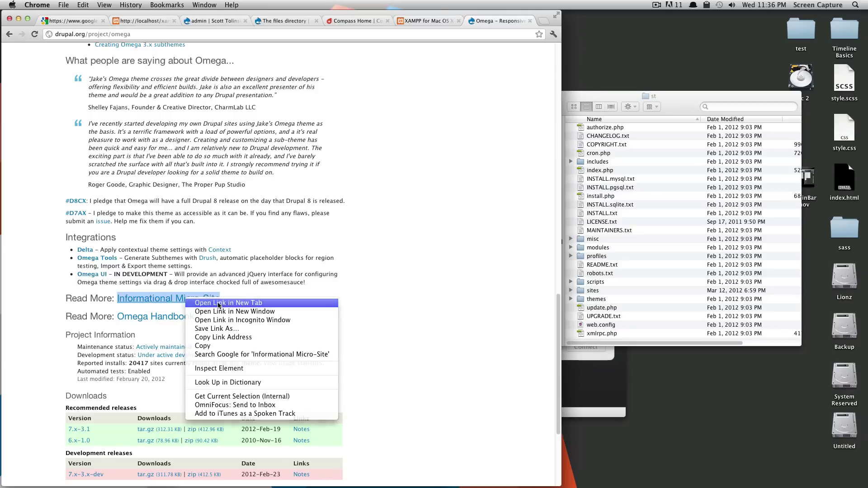
{"action": "left_click", "coordinate": [213, 310]}
{"action": "left_click", "coordinate": [494, 22]}
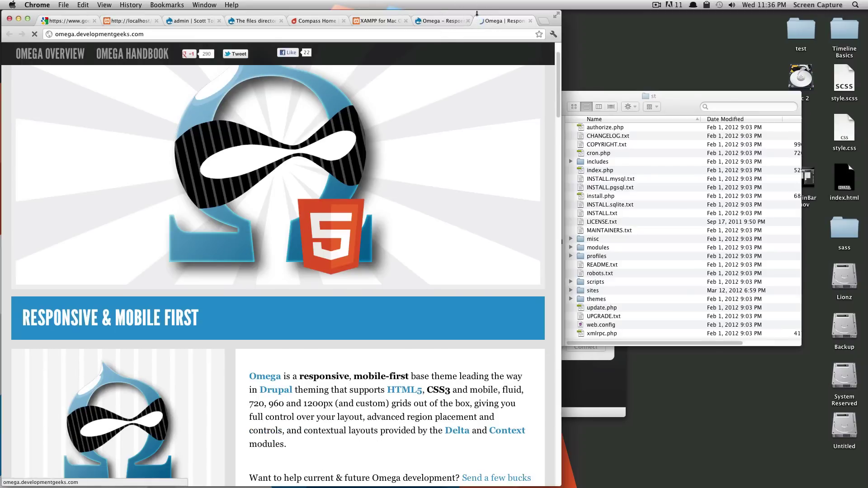
Step: Return to the Omega project page and scroll to its 7.x-3.1 and 7.x-3.x-dev downloads
{"action": "left_click", "coordinate": [455, 22]}
{"action": "scroll", "coordinate": [304, 255], "scroll_direction": "down", "scroll_amount": 1}
{"action": "scroll", "coordinate": [304, 256], "scroll_direction": "down", "scroll_amount": 5}
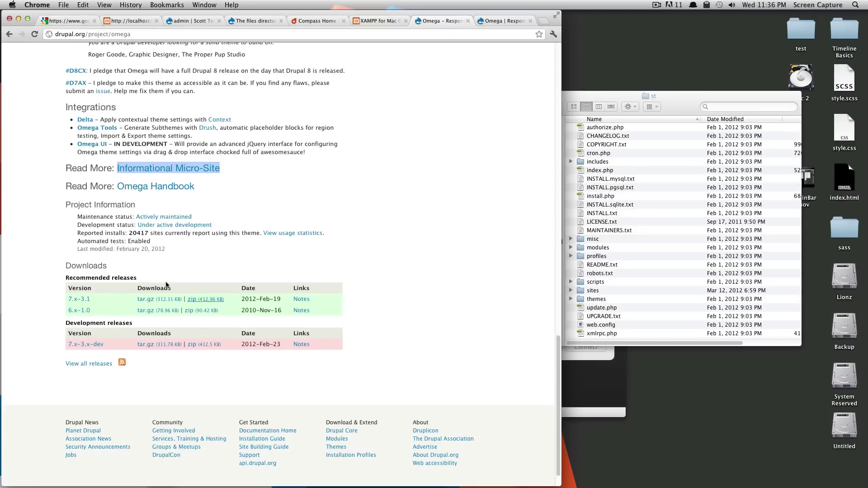
{"action": "left_click_drag", "start_coordinate": [53, 266], "coordinate": [396, 280]}
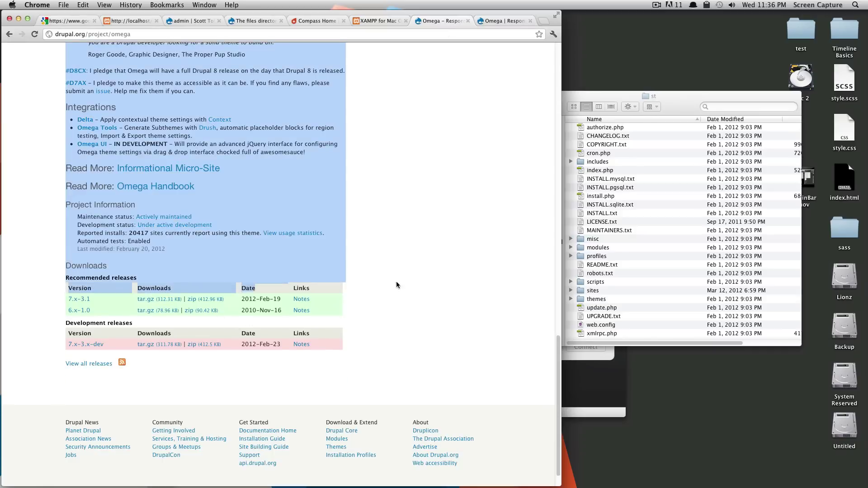
{"action": "left_click", "coordinate": [397, 281]}
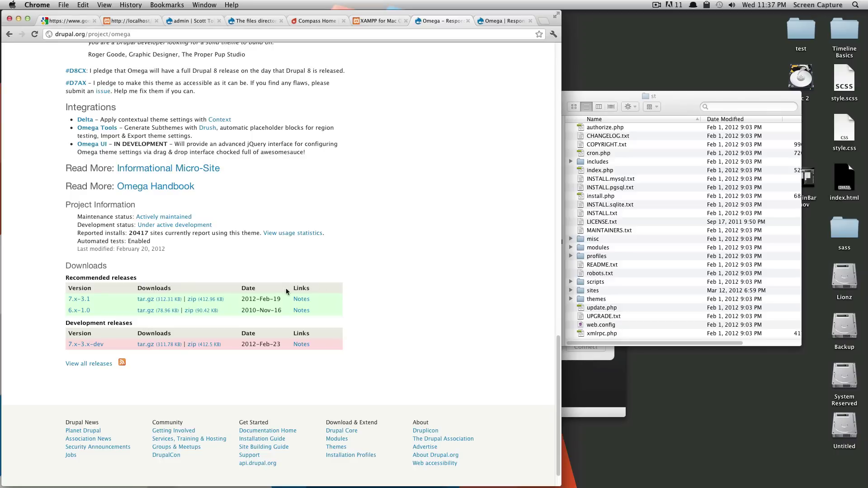
Step: Download omega-7.x-3.1.zip, extract it, and show it in the Downloads folder
{"action": "left_click", "coordinate": [204, 299]}
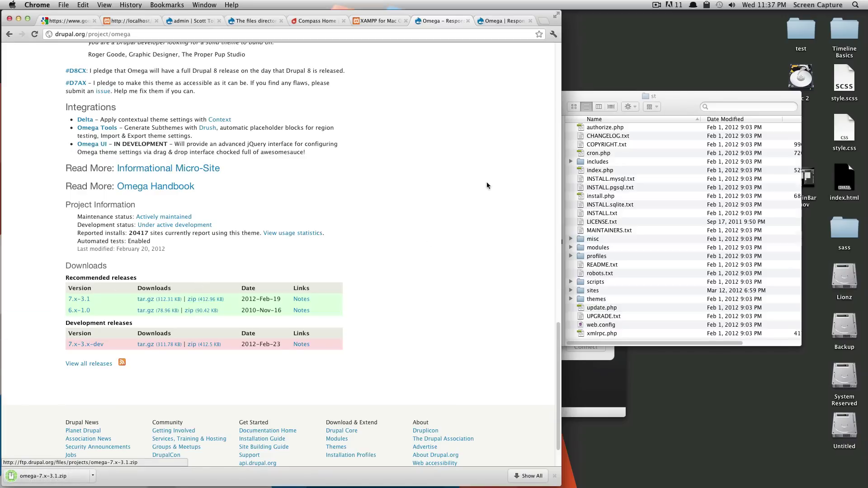
{"action": "key", "text": "super+Tab"}
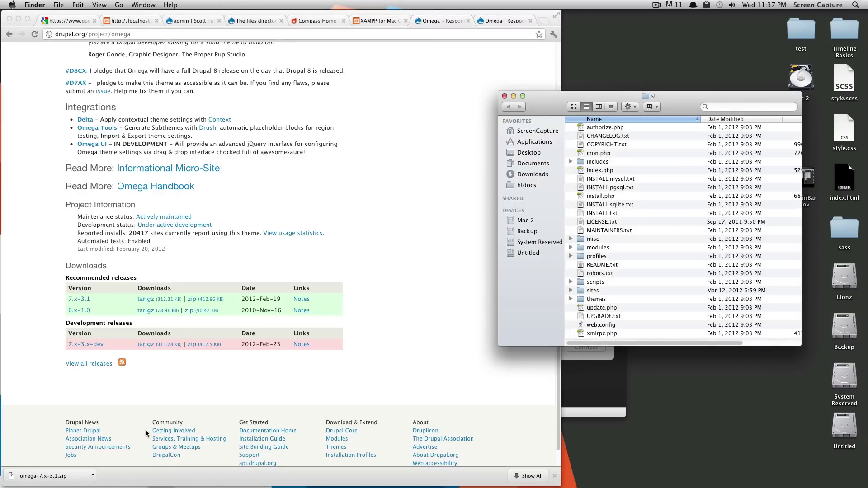
{"action": "left_click", "coordinate": [78, 476]}
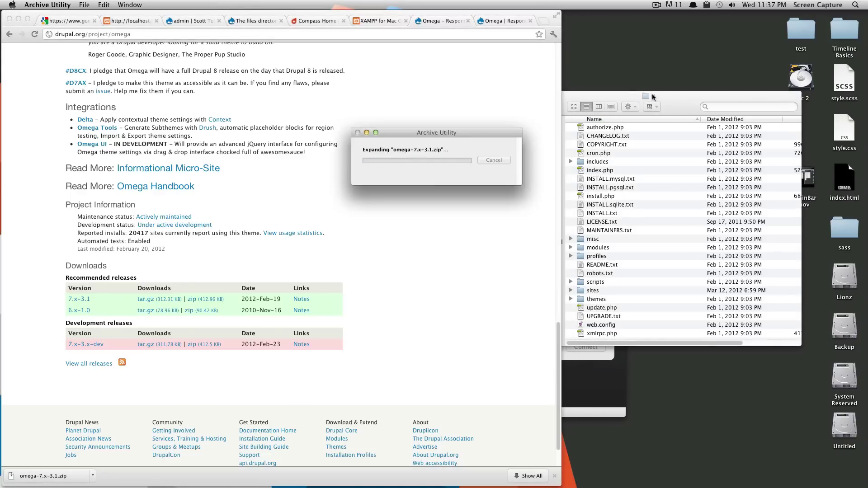
{"action": "right_click", "coordinate": [26, 478]}
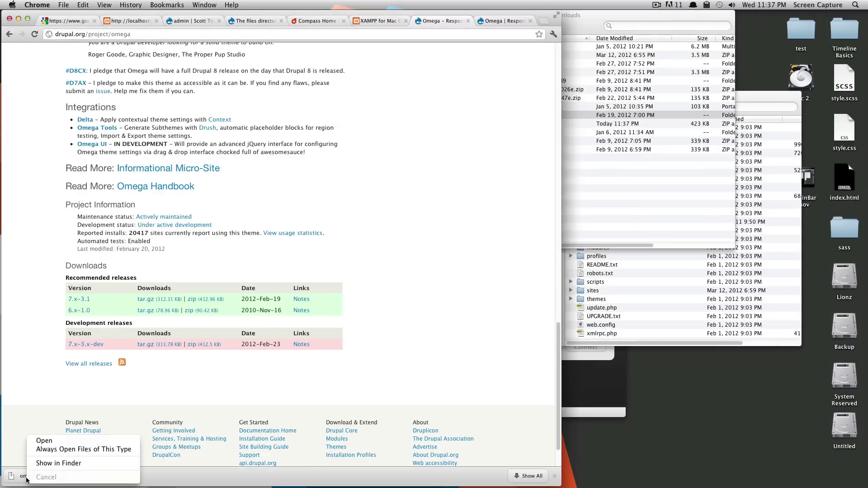
{"action": "left_click", "coordinate": [72, 463]}
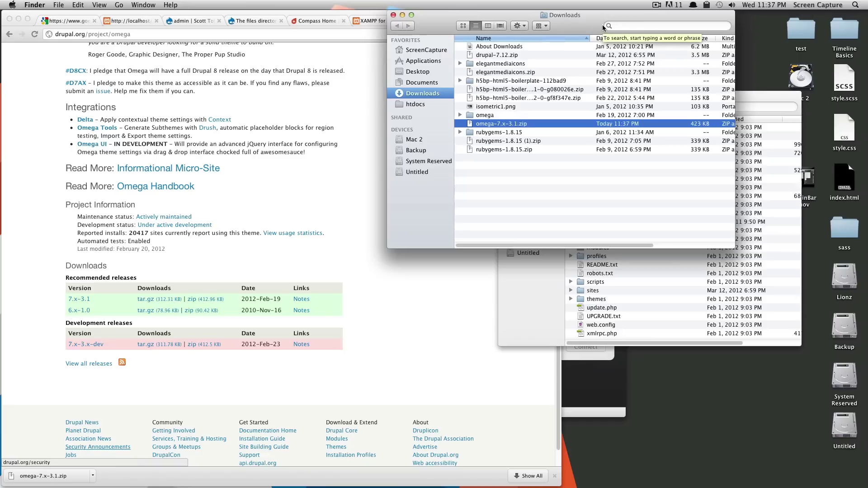
Step: Place Downloads beside the st site window and expand sites/all/themes, which holds only README.txt
{"action": "left_click_drag", "start_coordinate": [601, 23], "coordinate": [381, 103]}
{"action": "left_click_drag", "start_coordinate": [575, 94], "coordinate": [595, 98]}
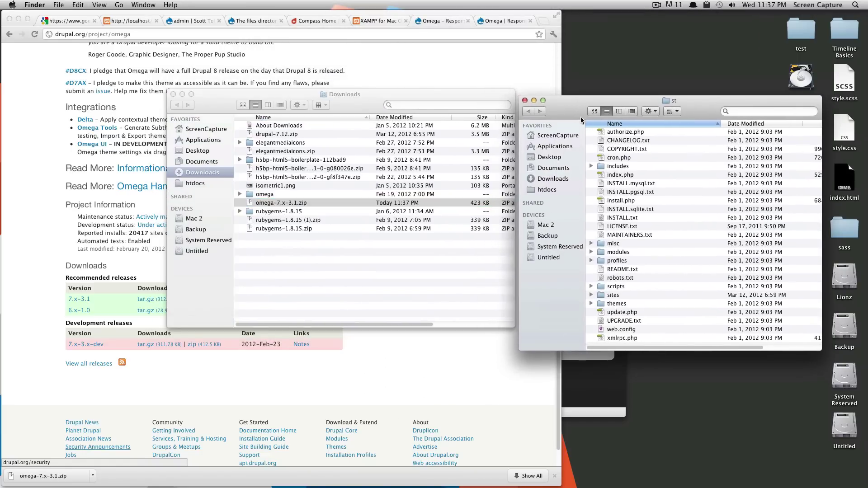
{"action": "double_click", "coordinate": [613, 295]}
{"action": "left_click", "coordinate": [592, 140]}
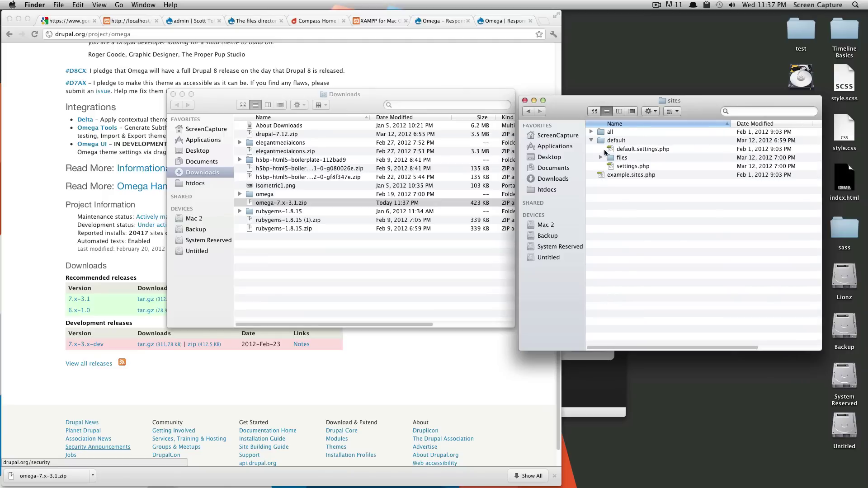
{"action": "left_click", "coordinate": [592, 140]}
{"action": "left_click", "coordinate": [591, 131]}
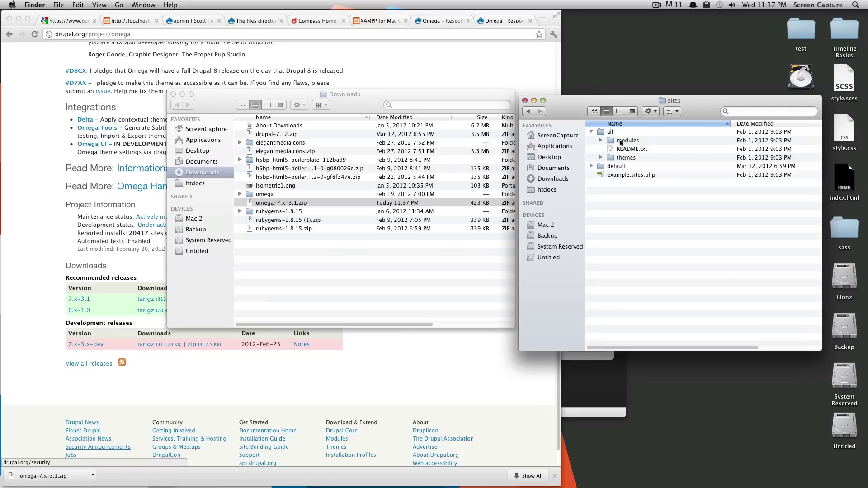
{"action": "left_click", "coordinate": [600, 158]}
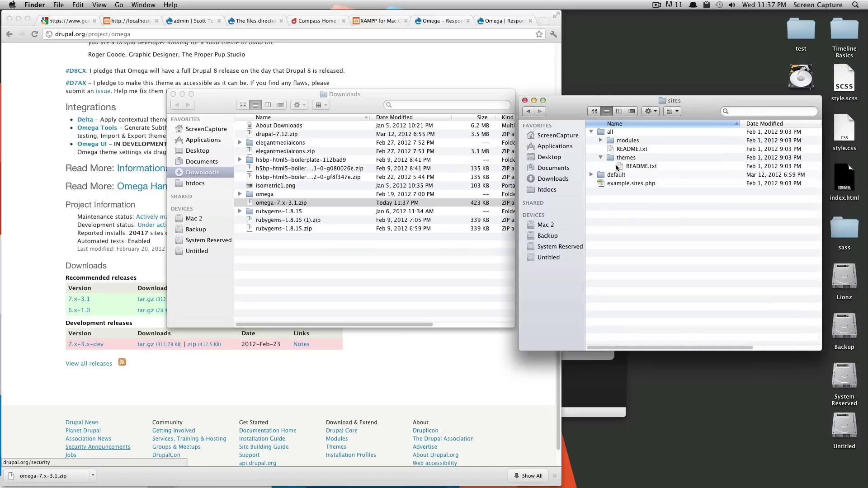
Step: Drag the Omega 7.x-3.1 download into sites/all/themes, adding an omega folder beside README.txt
{"action": "left_click", "coordinate": [262, 203]}
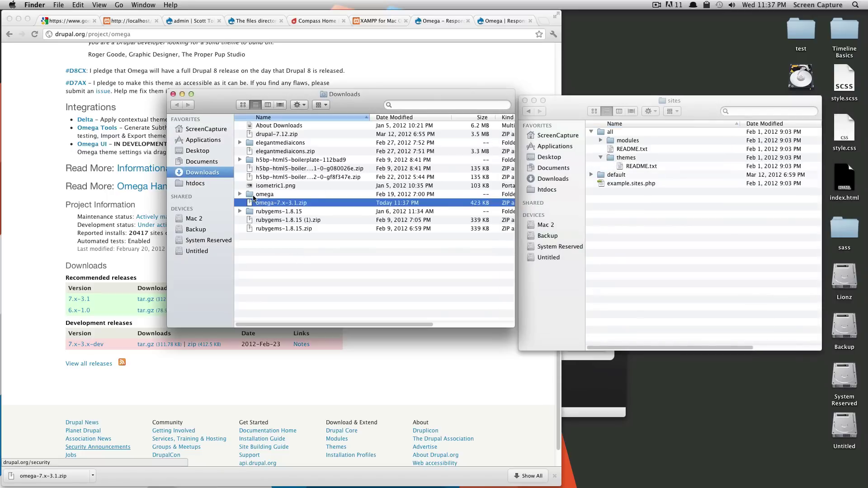
{"action": "left_click_drag", "start_coordinate": [254, 200], "coordinate": [613, 160]}
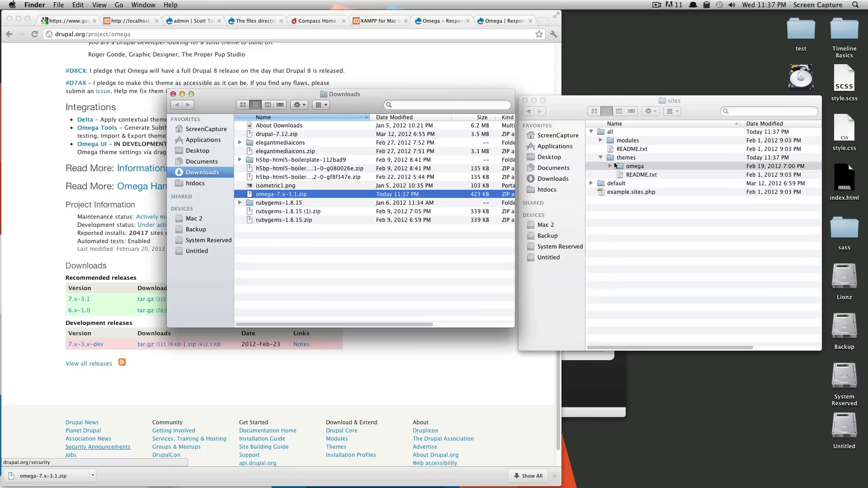
{"action": "left_click", "coordinate": [609, 166]}
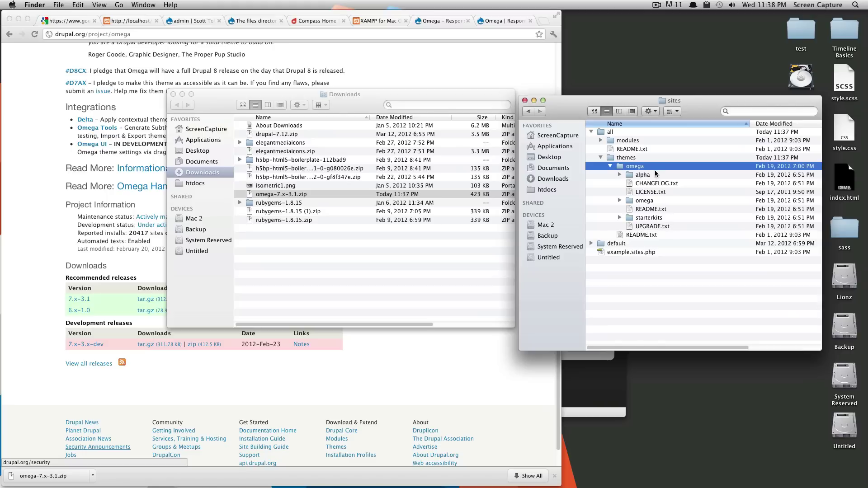
{"action": "left_click", "coordinate": [609, 168]}
{"action": "left_click", "coordinate": [475, 78]}
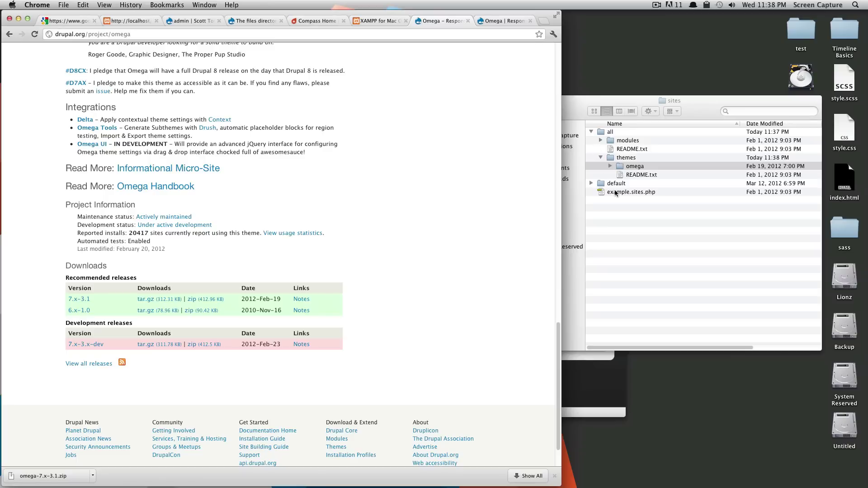
Step: Go to the local Drupal site's admin tab and open its Appearance page
{"action": "left_click", "coordinate": [650, 212]}
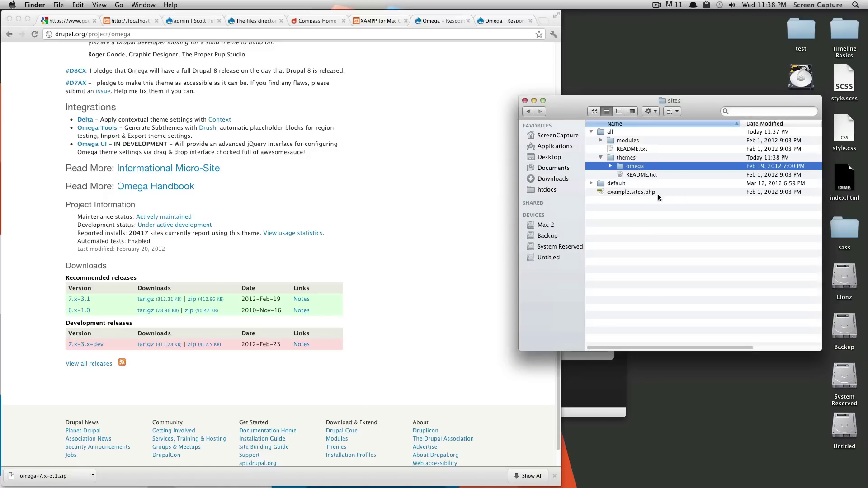
{"action": "left_click", "coordinate": [419, 110]}
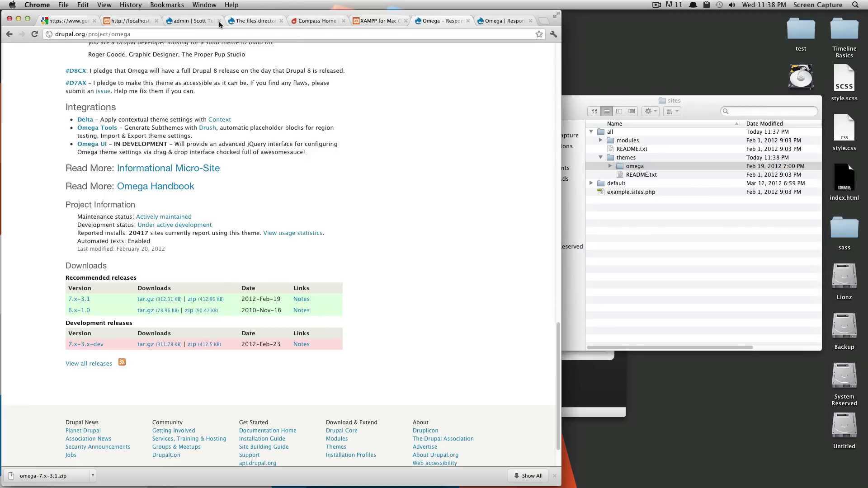
{"action": "left_click", "coordinate": [194, 22]}
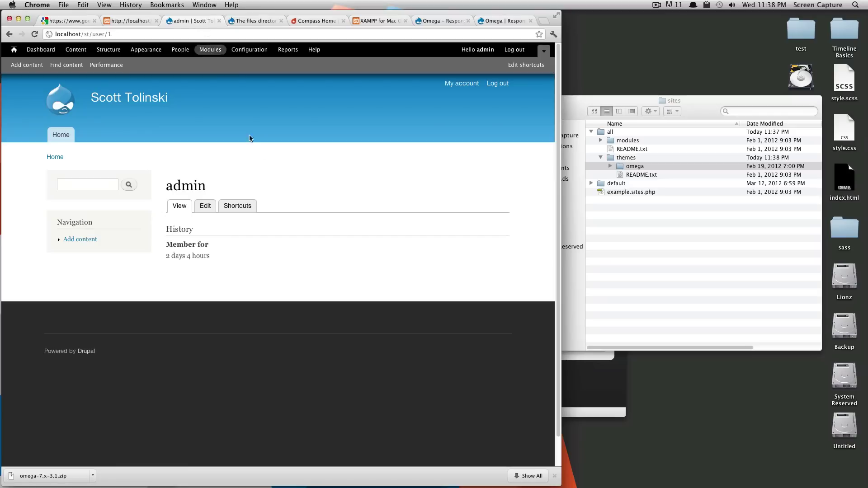
{"action": "left_click", "coordinate": [155, 53]}
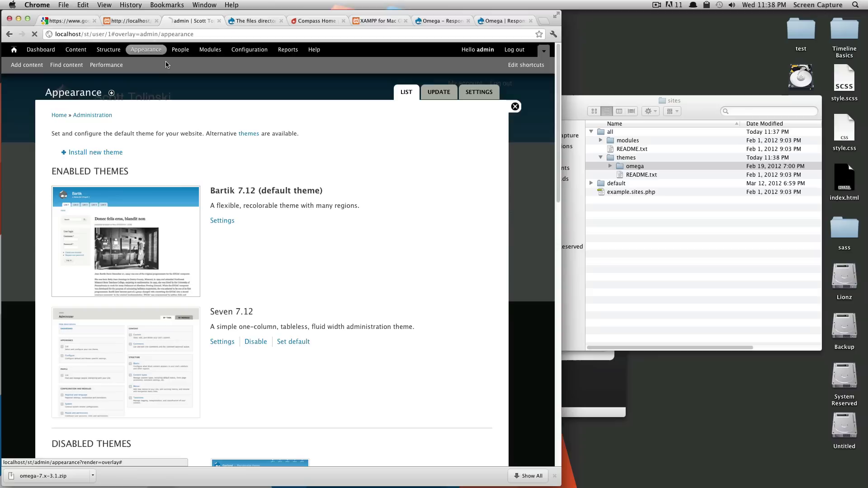
Step: Enable Omega 7.x-3.1 from the Disabled Themes list so it joins the enabled themes
{"action": "scroll", "coordinate": [253, 161], "scroll_direction": "down", "scroll_amount": 10}
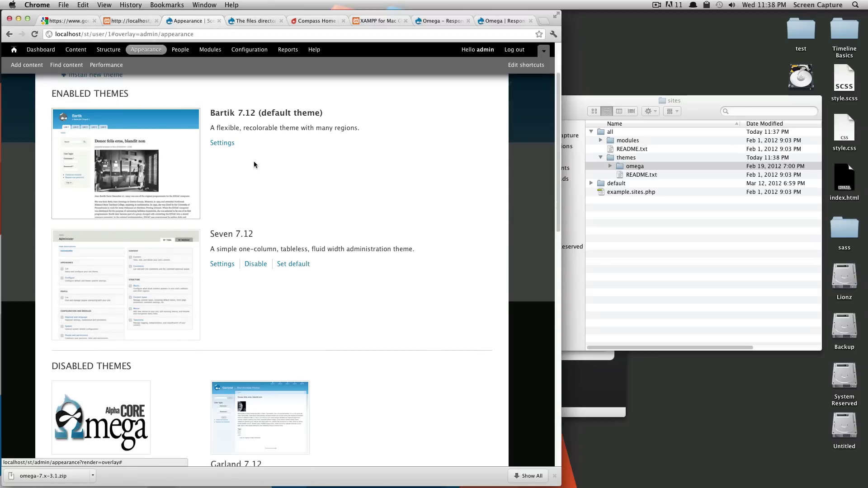
{"action": "scroll", "coordinate": [244, 257], "scroll_direction": "down", "scroll_amount": 4}
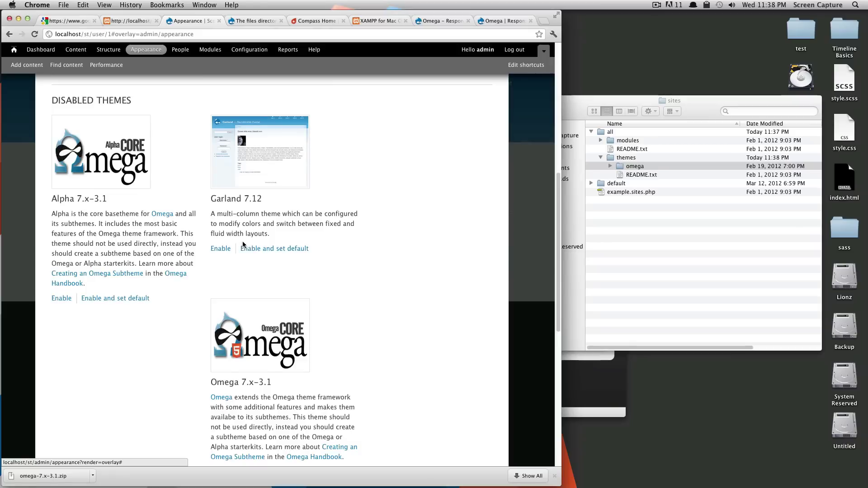
{"action": "scroll", "coordinate": [353, 346], "scroll_direction": "down", "scroll_amount": 2}
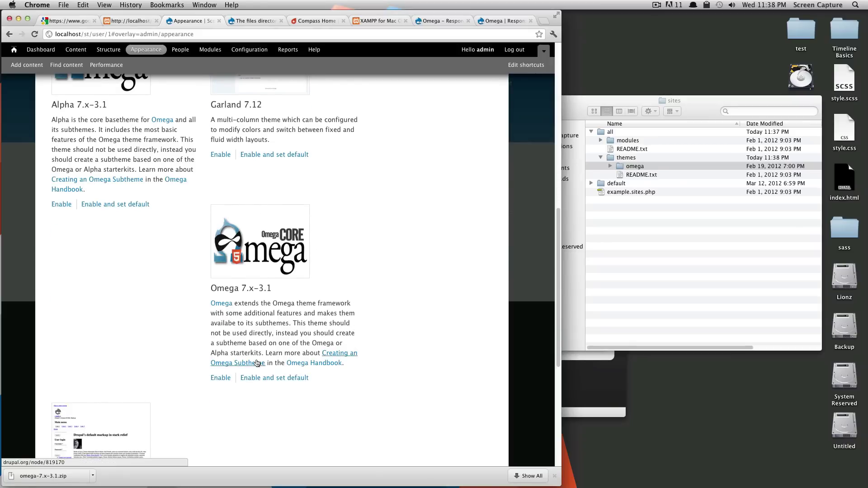
{"action": "left_click", "coordinate": [226, 379]}
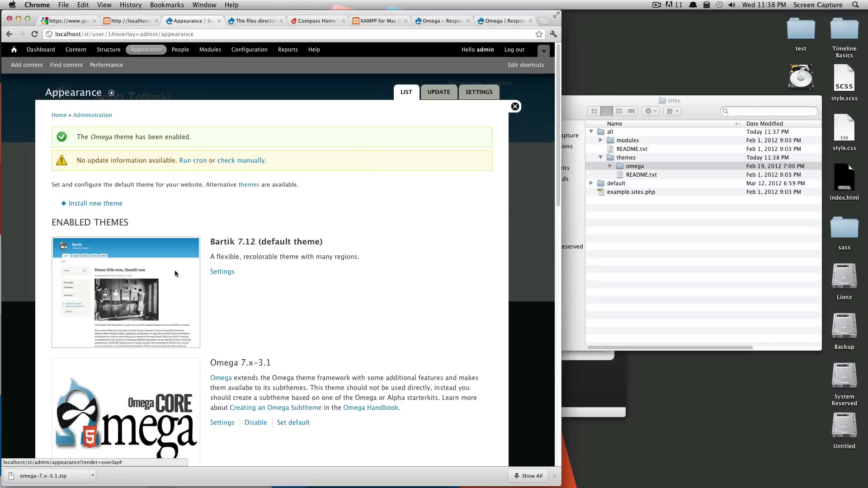
{"action": "scroll", "coordinate": [192, 278], "scroll_direction": "down", "scroll_amount": 1}
{"action": "scroll", "coordinate": [323, 324], "scroll_direction": "down", "scroll_amount": 2}
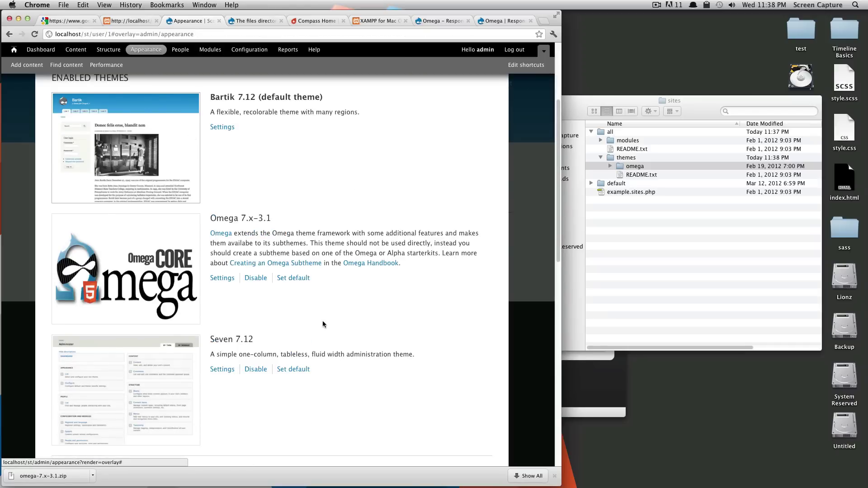
Step: Set Omega 7.x-3.1 as the site's default theme
{"action": "left_click", "coordinate": [298, 278]}
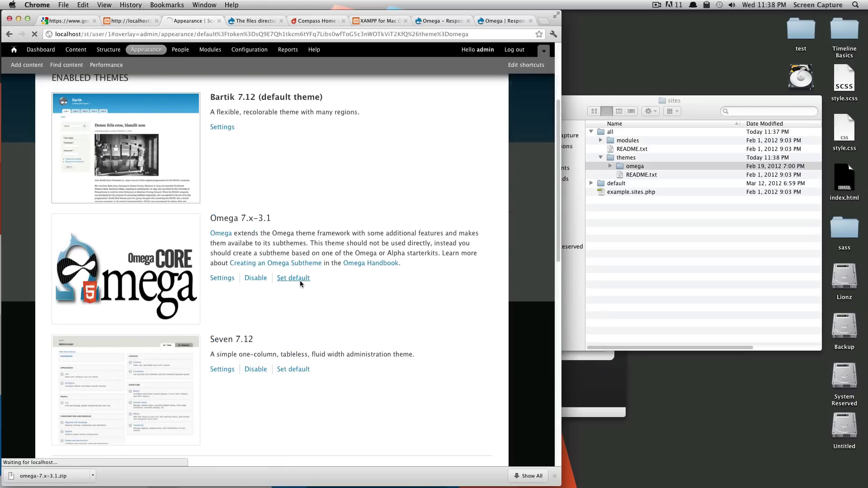
{"action": "scroll", "coordinate": [289, 298], "scroll_direction": "down", "scroll_amount": 2}
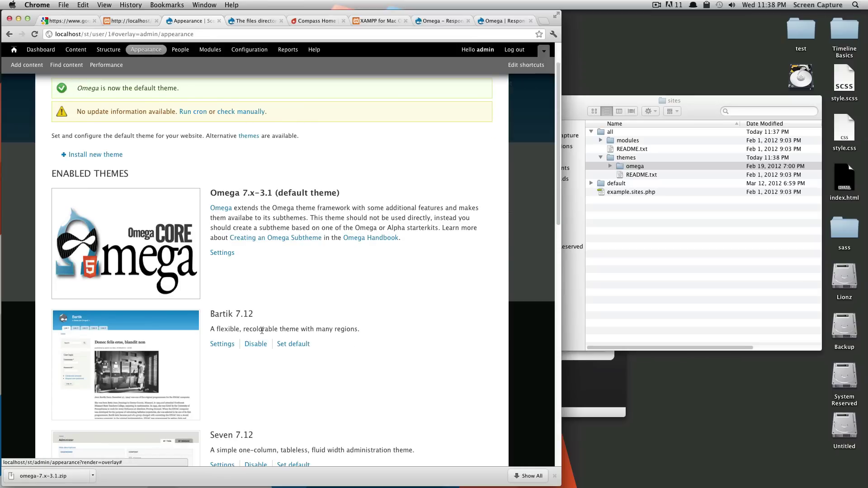
{"action": "scroll", "coordinate": [267, 331], "scroll_direction": "down", "scroll_amount": 2}
Step: Disable Bartik 7.12 and confirm it moved to Disabled Themes
{"action": "left_click", "coordinate": [263, 298]}
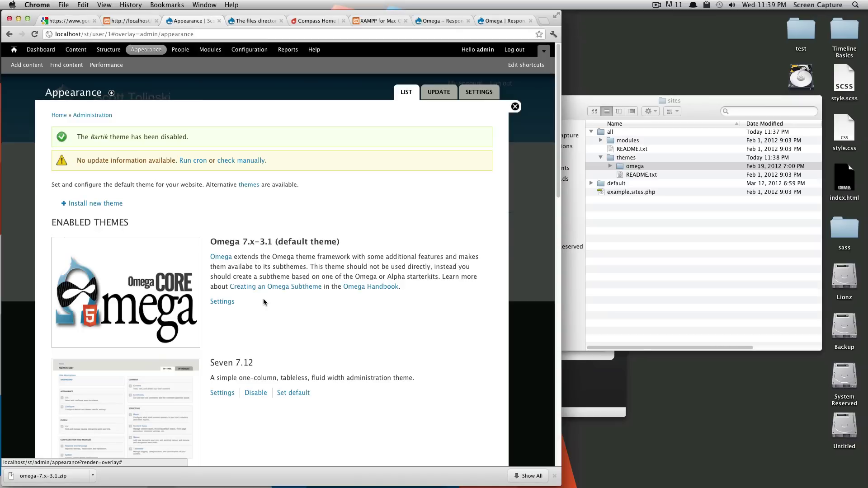
{"action": "scroll", "coordinate": [263, 301], "scroll_direction": "down", "scroll_amount": 10}
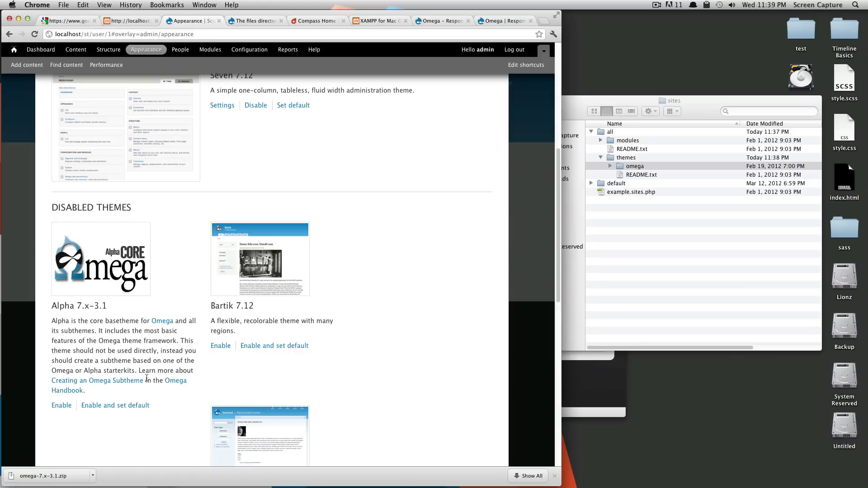
{"action": "scroll", "coordinate": [134, 357], "scroll_direction": "up", "scroll_amount": 10}
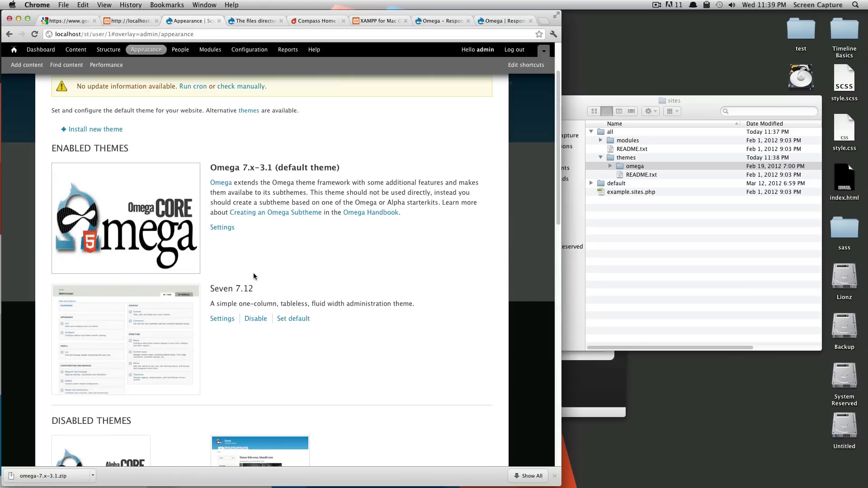
{"action": "scroll", "coordinate": [253, 273], "scroll_direction": "up", "scroll_amount": 3}
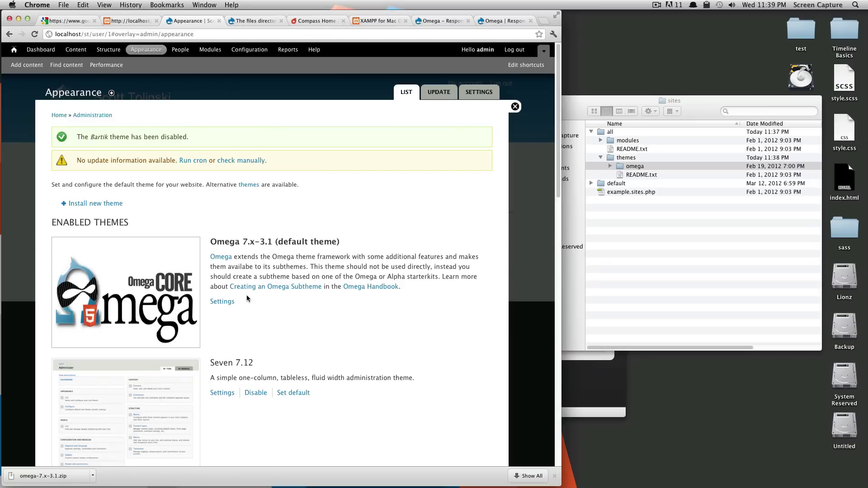
{"action": "scroll", "coordinate": [220, 307], "scroll_direction": "down", "scroll_amount": 15}
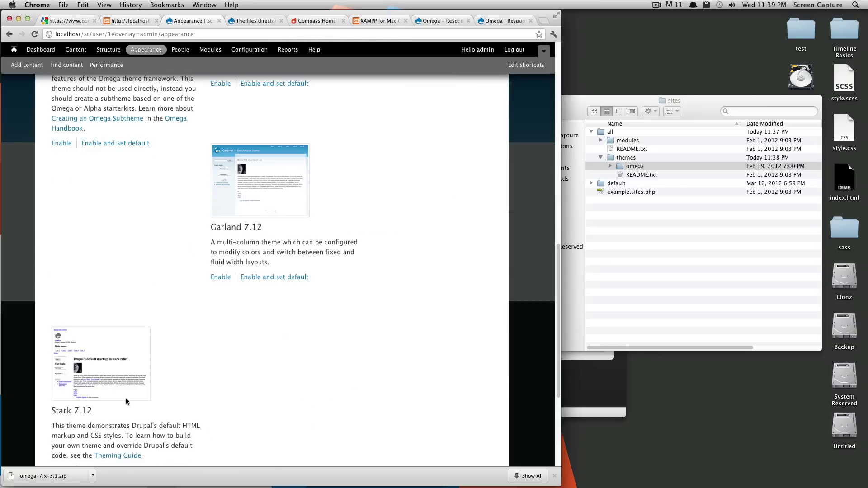
{"action": "scroll", "coordinate": [215, 363], "scroll_direction": "up", "scroll_amount": 15}
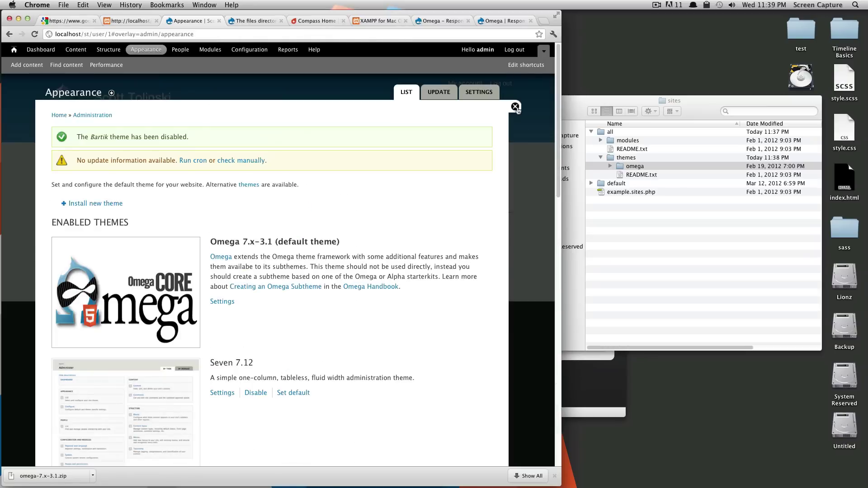
Step: Close the Appearance overlay and switch off Omega's BLOCKS outlines and GRID overlay on the front end
{"action": "left_click", "coordinate": [515, 107]}
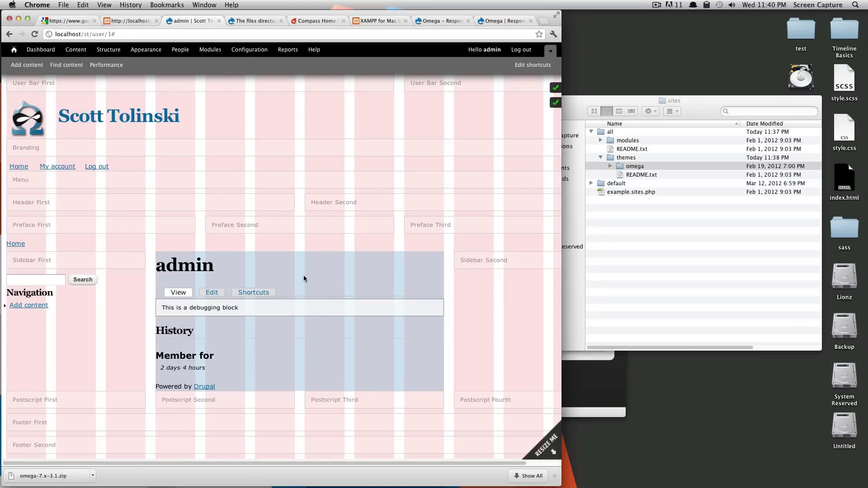
{"action": "left_click_drag", "start_coordinate": [302, 275], "coordinate": [556, 103]}
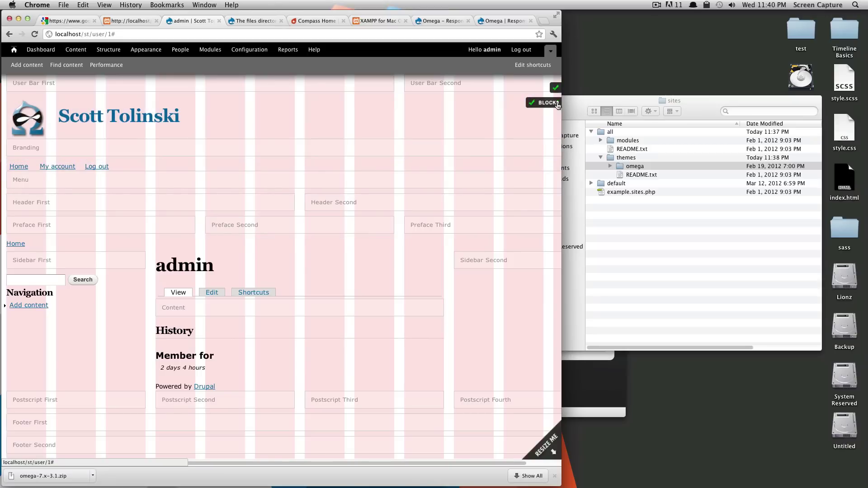
{"action": "mouse_move", "coordinate": [558, 105]}
{"action": "left_mouse_down"}
{"action": "mouse_move", "coordinate": [385, 230]}
{"action": "mouse_move", "coordinate": [516, 115]}
{"action": "mouse_move", "coordinate": [552, 105]}
{"action": "left_mouse_up"}
{"action": "left_click", "coordinate": [553, 105]}
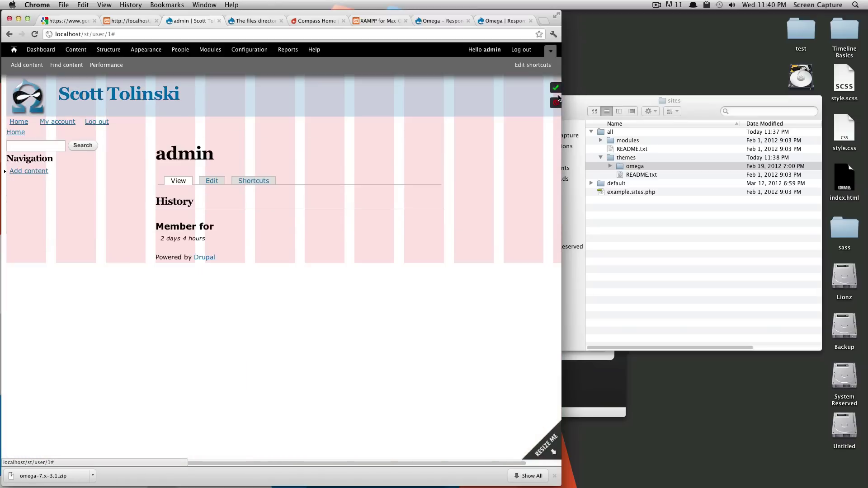
{"action": "left_click", "coordinate": [556, 89]}
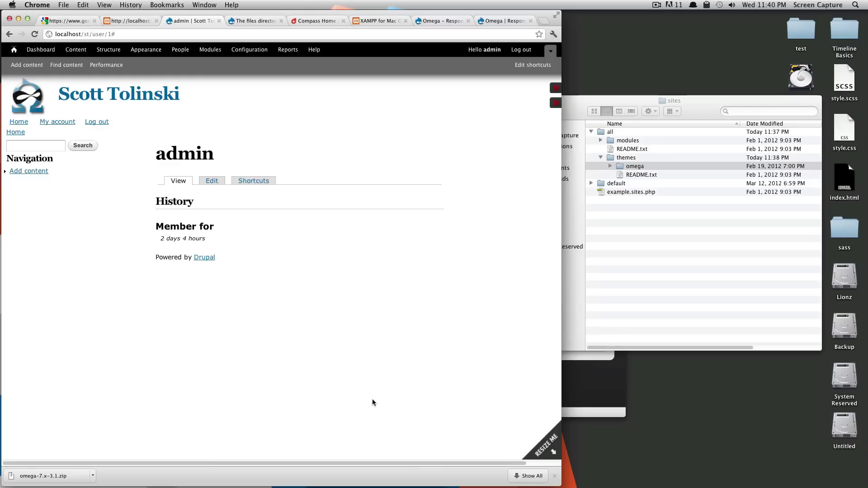
Step: Close Chrome's downloads shelf and widen the browser window to see Omega's responsive layout
{"action": "left_click", "coordinate": [554, 476]}
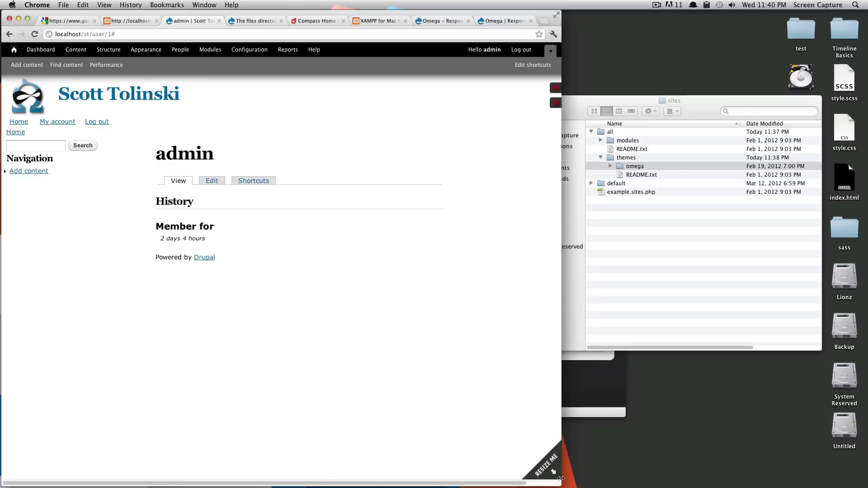
{"action": "left_click_drag", "start_coordinate": [561, 479], "coordinate": [583, 447]}
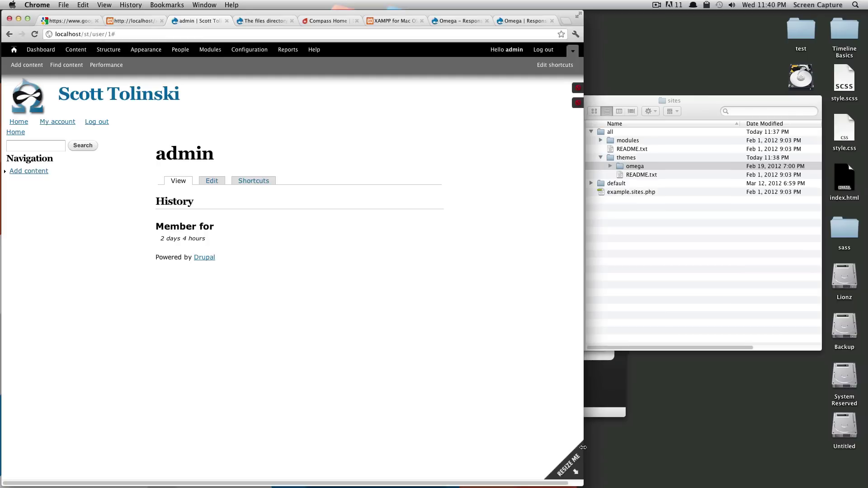